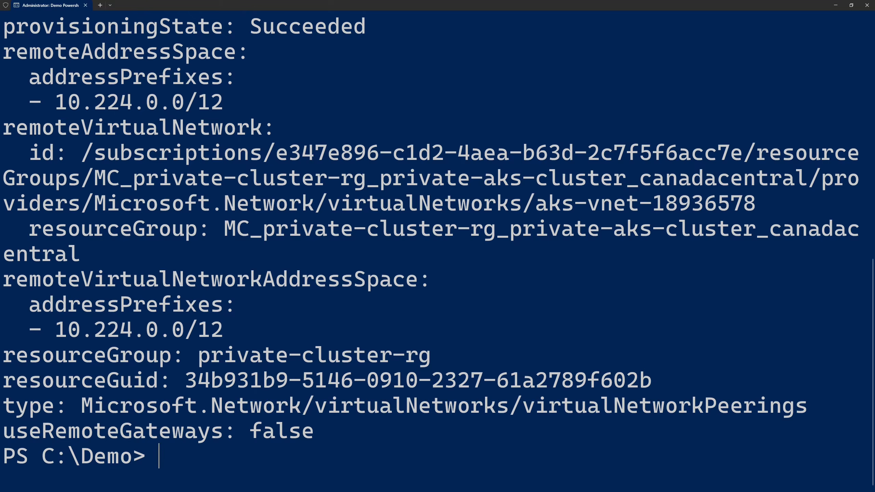
- Switch to the Azure portal, open the peerings of the BastionDemo-vnet virtual network, and select the MyVnet-AKS name text
key("alt+Tab")
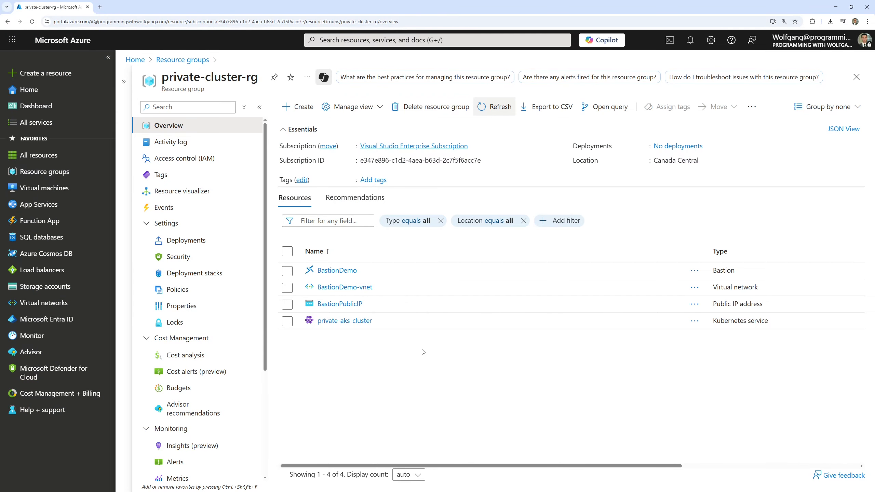
left_click(351, 288)
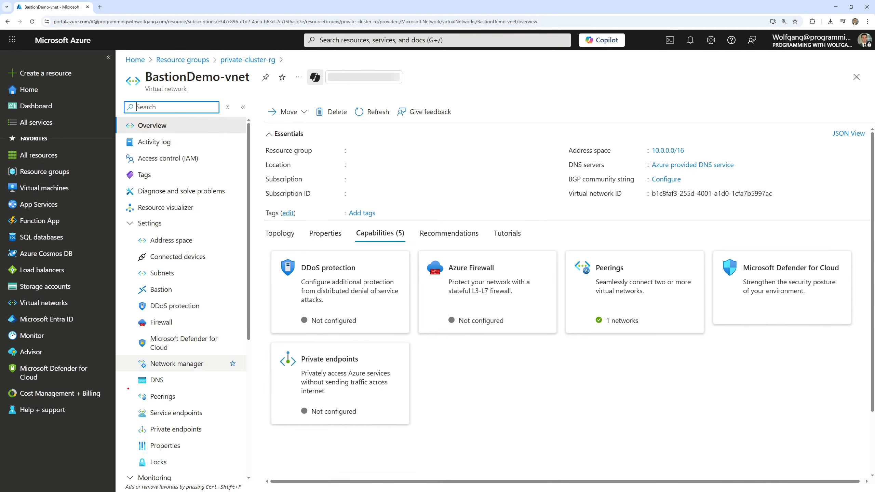
left_click(159, 398)
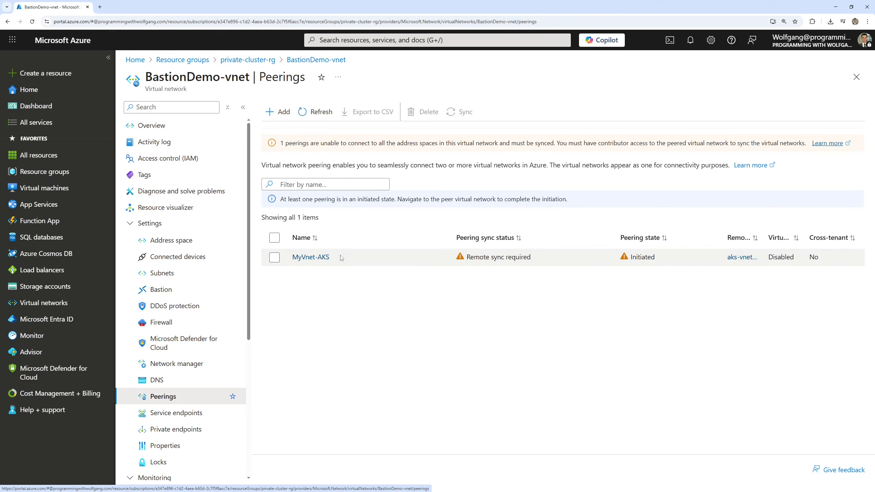
left_click_drag(332, 257, 295, 261)
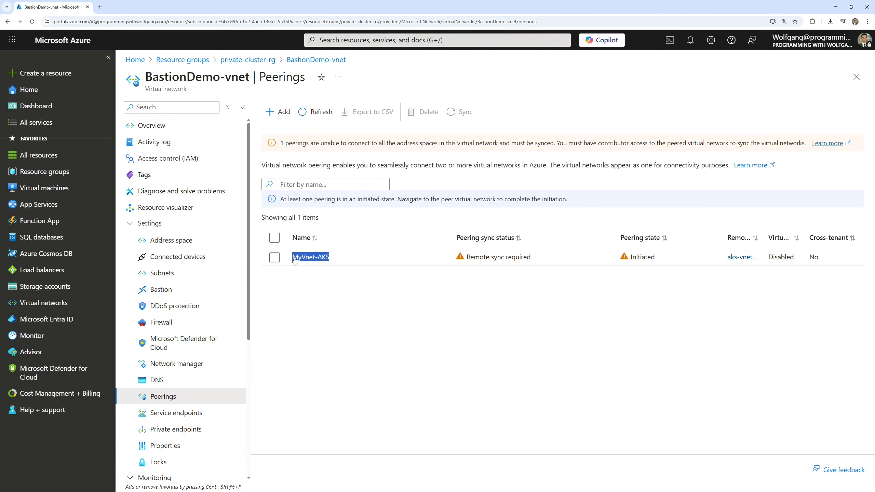
- Delete the MyVnet-AKS peering from BastionDemo-vnet, confirming with "delete", and dismiss the notification
left_click(296, 263)
left_click(429, 117)
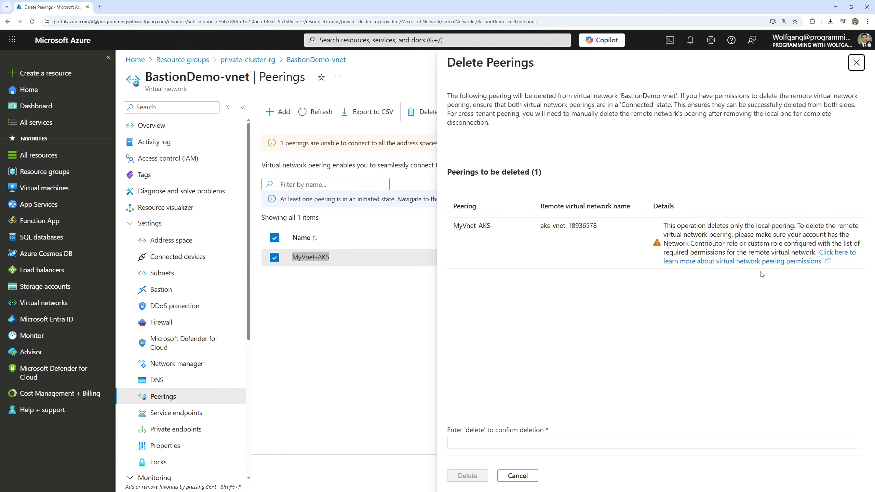
left_click(496, 441)
type("delete")
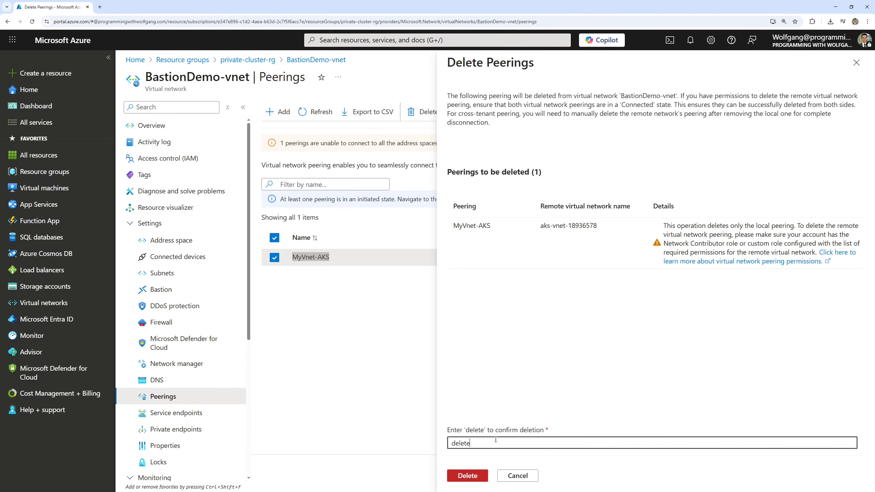
left_click(463, 478)
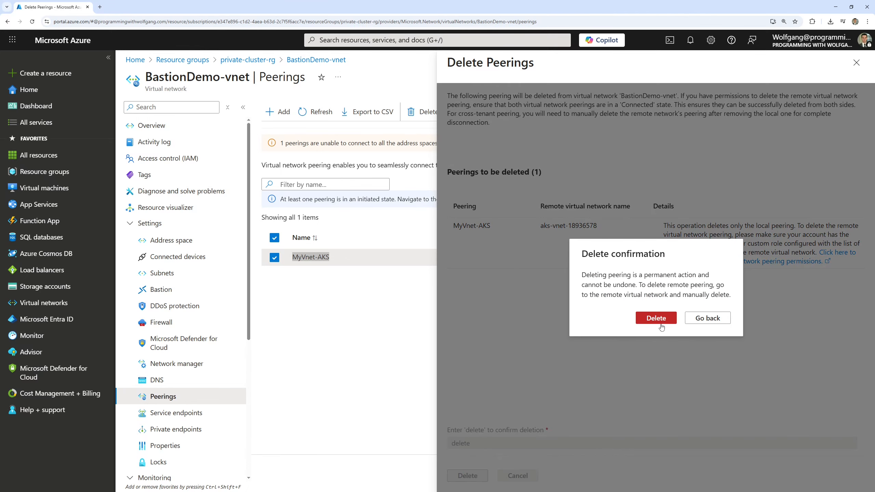
left_click(661, 325)
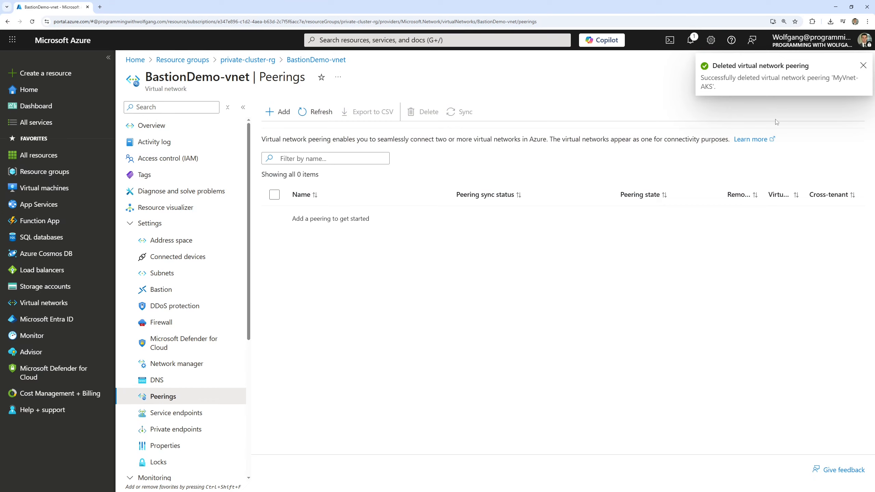
left_click(864, 66)
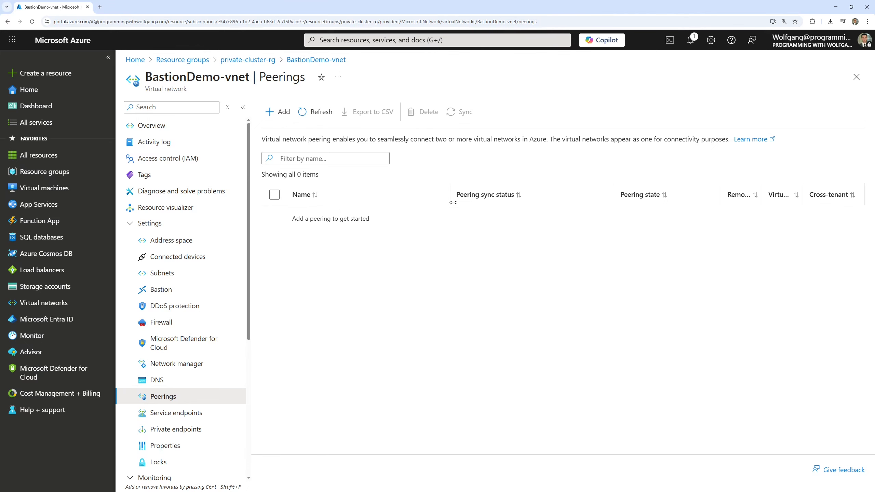
- Start a new BastionDemo-vnet peering with remote link name MyVnet-AKS and aks-vnet-18936578 as the remote virtual network
left_click(272, 112)
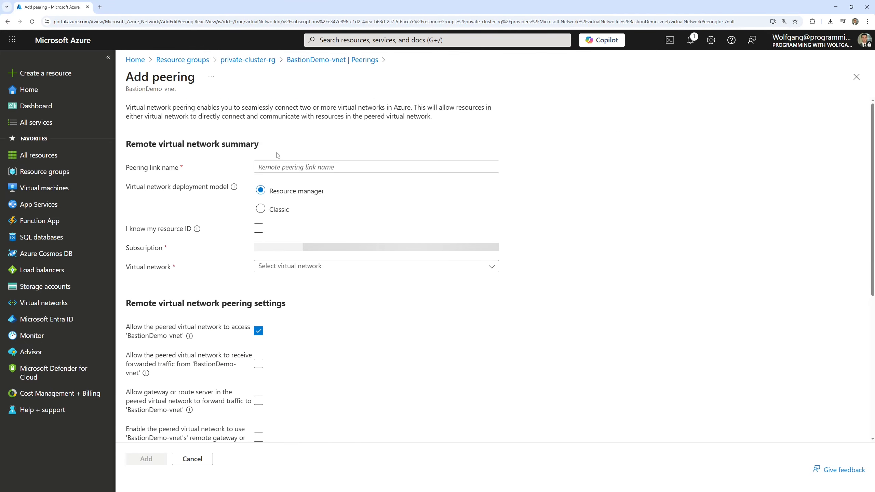
left_click(352, 164)
type("MyVnet-AKS")
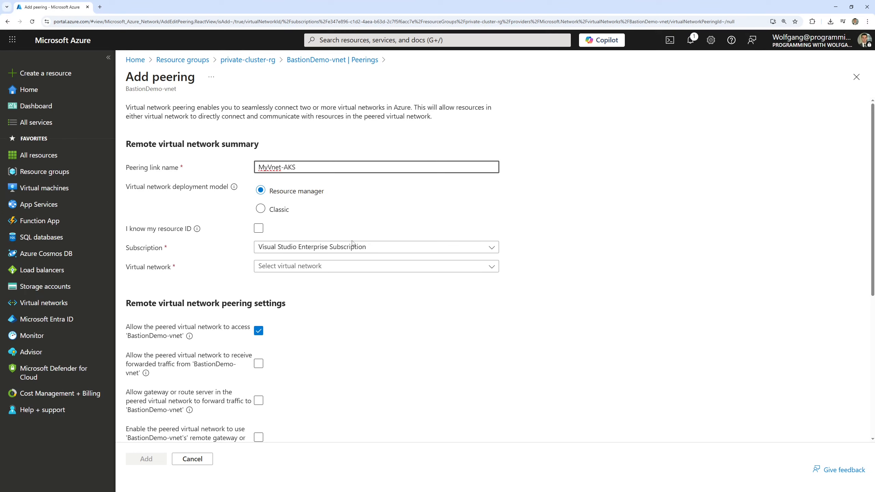
left_click(316, 272)
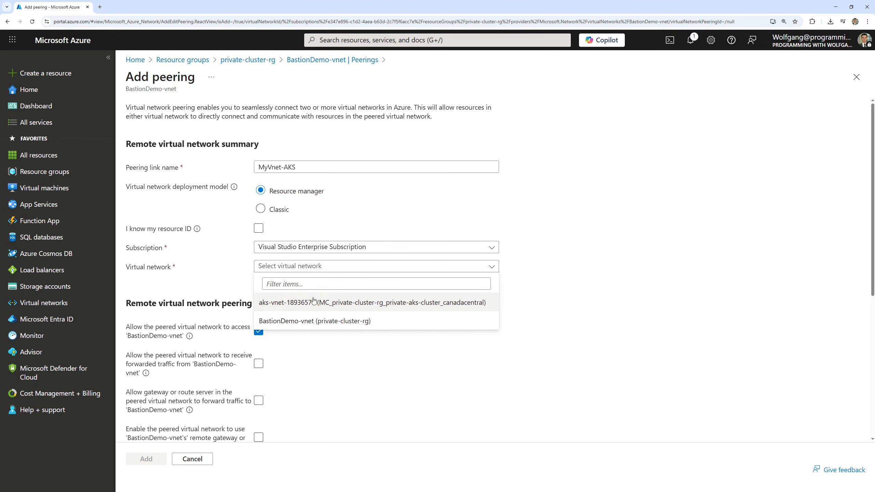
left_click(314, 302)
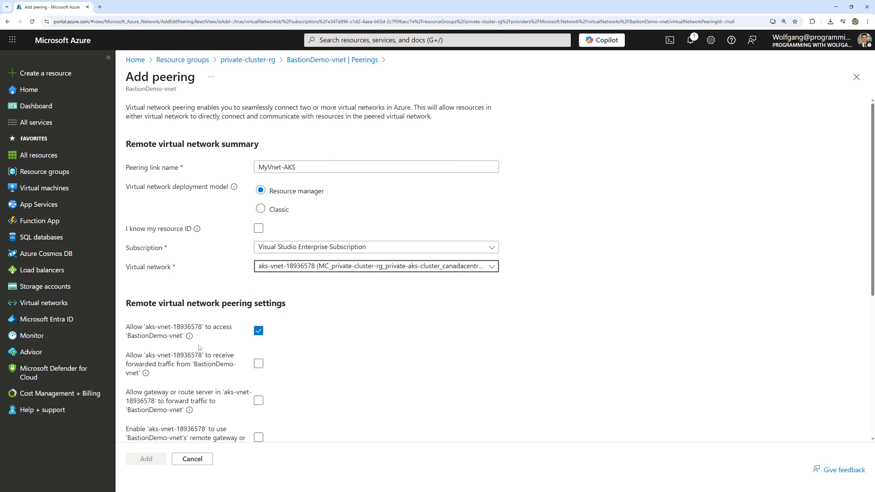
- Name the local peering link MyVnet-AKS and add the peering with the default access settings
scroll(210, 333, "down", 1)
scroll(210, 332, "down", 5)
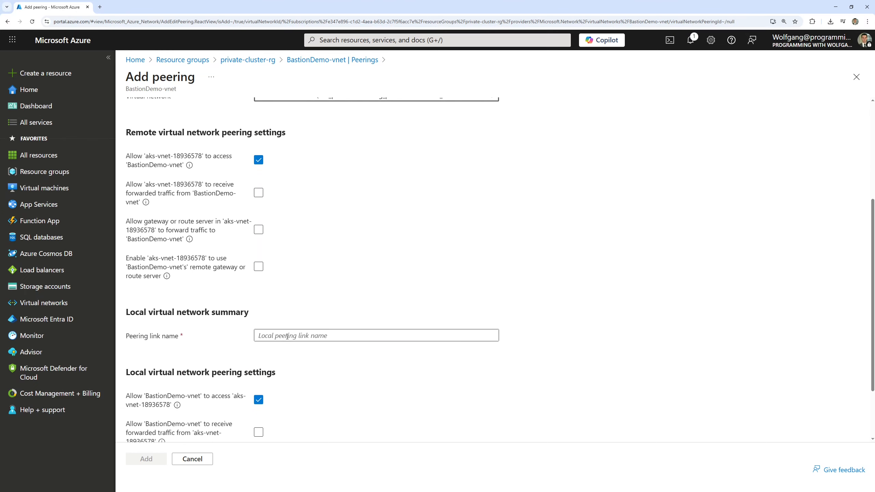
left_click(295, 335)
type("MyVnet-AKS")
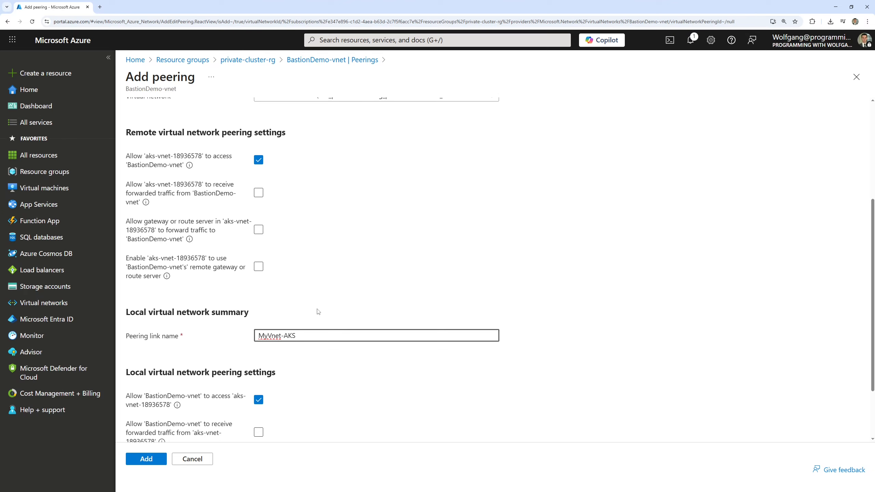
scroll(235, 333, "down", 2)
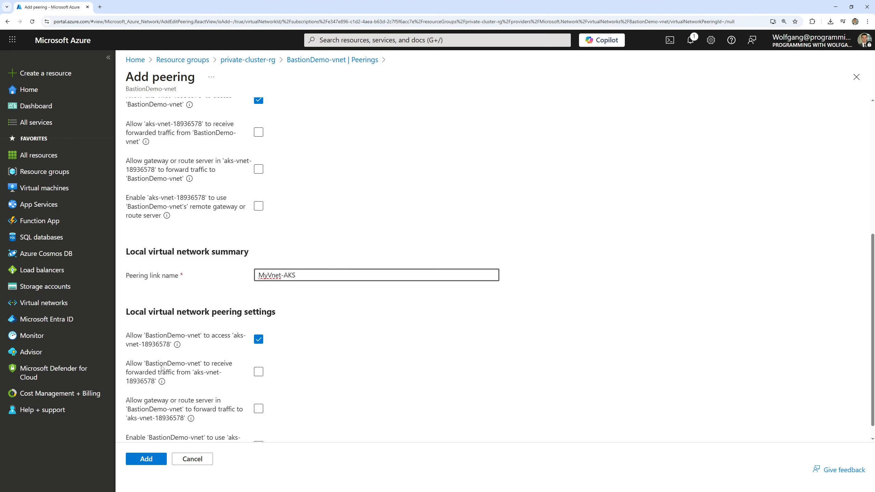
scroll(177, 339, "down", 1)
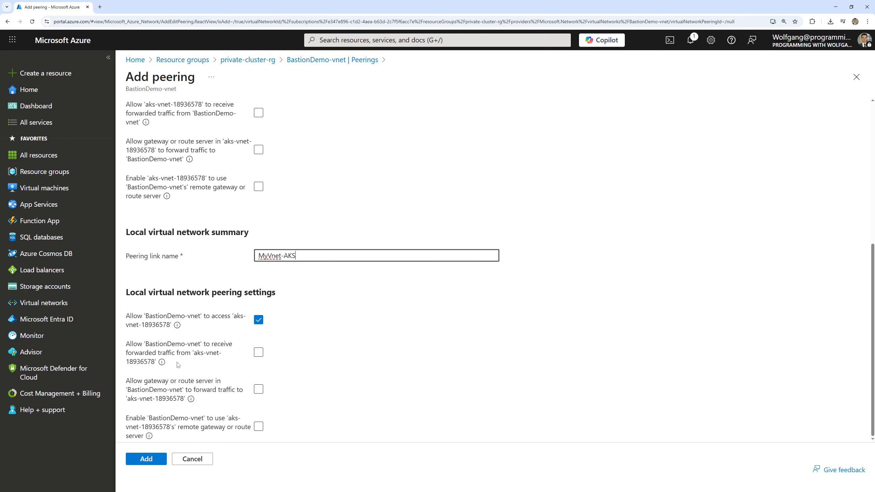
left_click(154, 461)
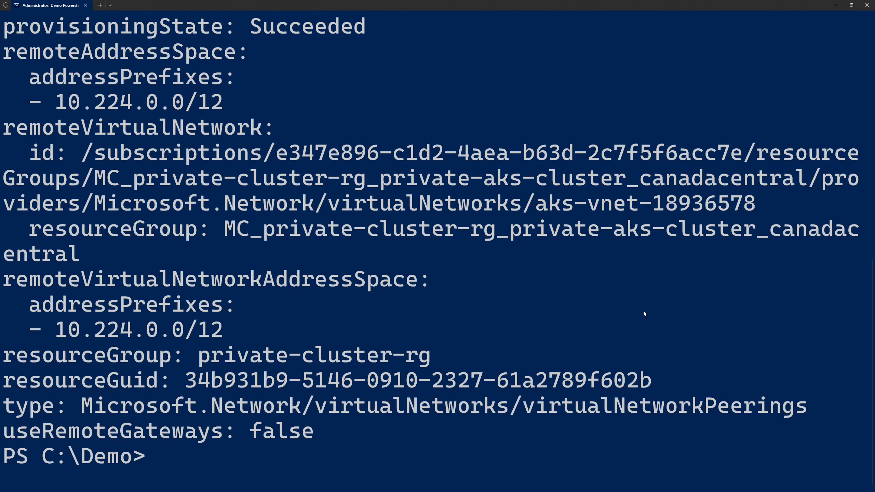
- In PowerShell, clear the console and run az aks bastion with --name $AksName, --resource-group $ResourceGroupName and --bastion $BastionId
type("cls")
key("Return")
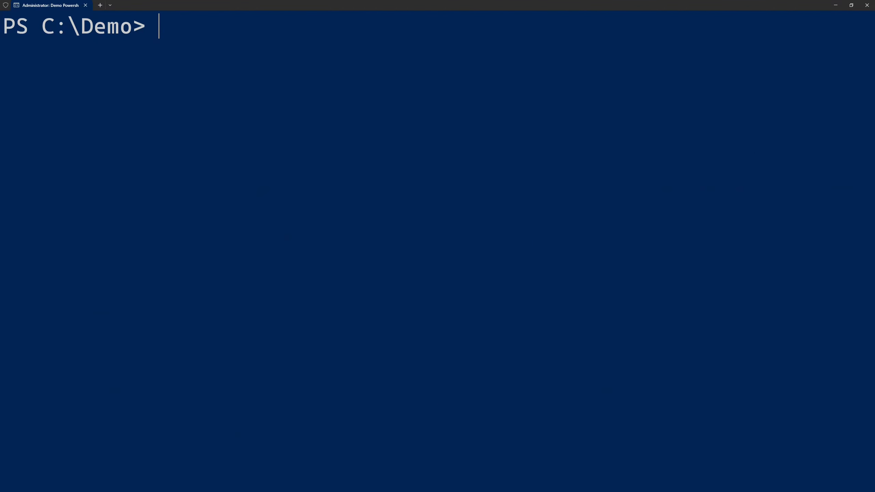
key("ctrl+v")
key("Return")
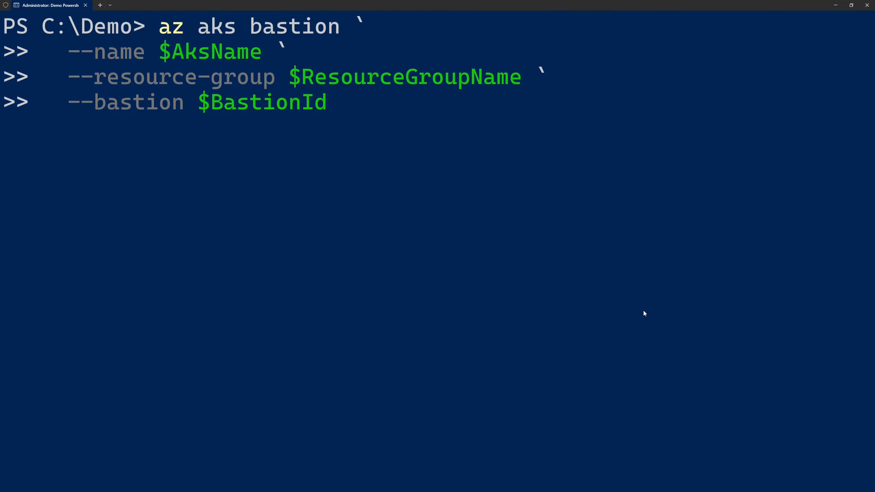
key("Return")
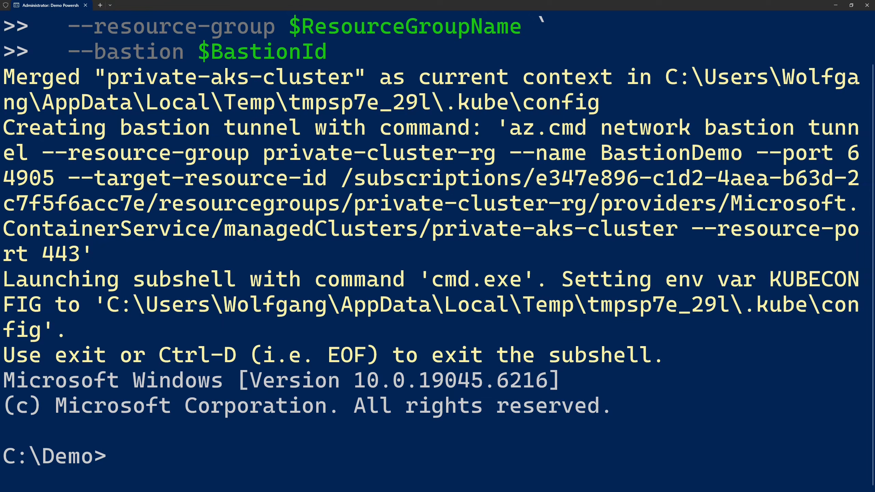
- List the cluster's namespaces through the Bastion tunnel with kubectl get ns
type("kubectl ")
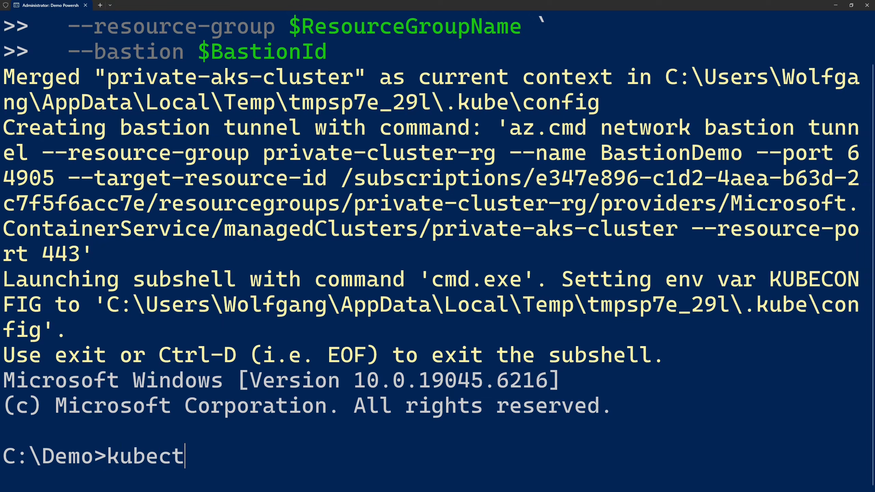
type("get ns")
key("Return")
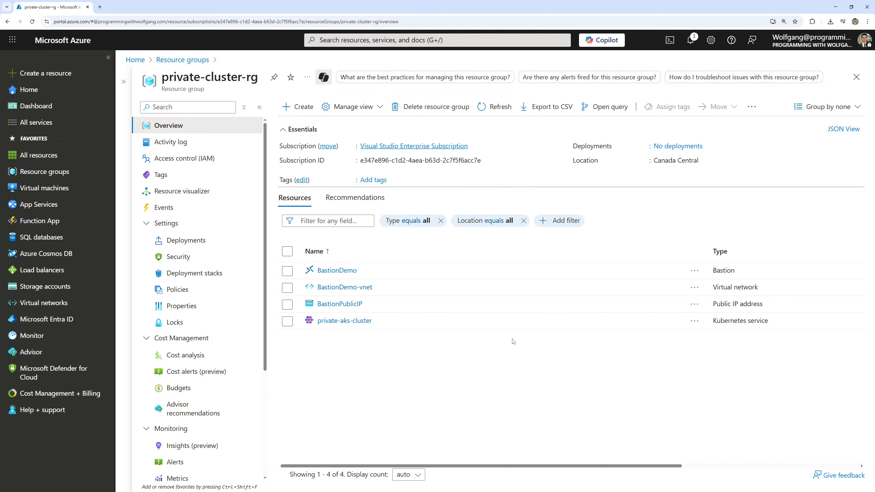
- In the Azure portal, open the configuration of the BastionDemo Bastion host and untick Native client support
left_click(347, 273)
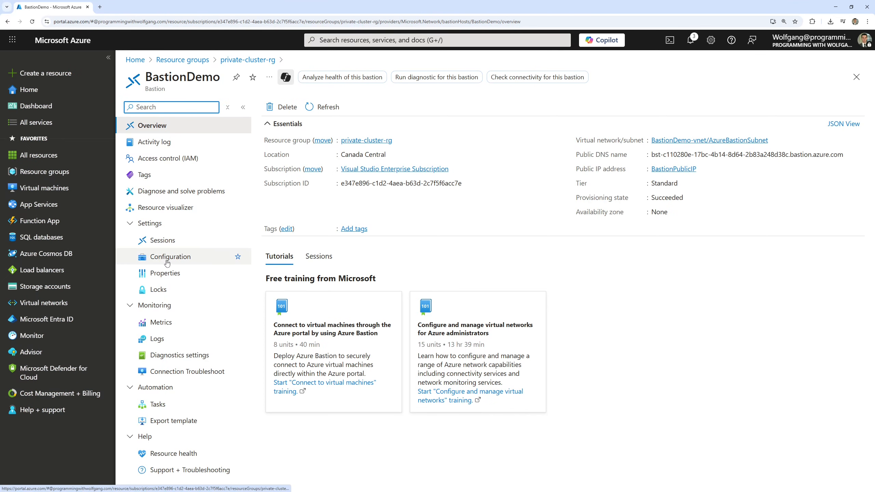
left_click(167, 263)
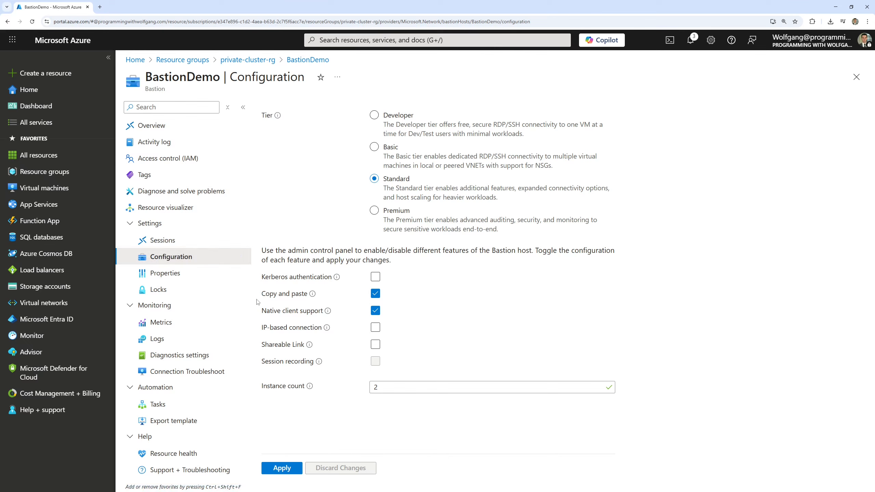
left_click_drag(256, 299, 388, 321)
left_click(375, 312)
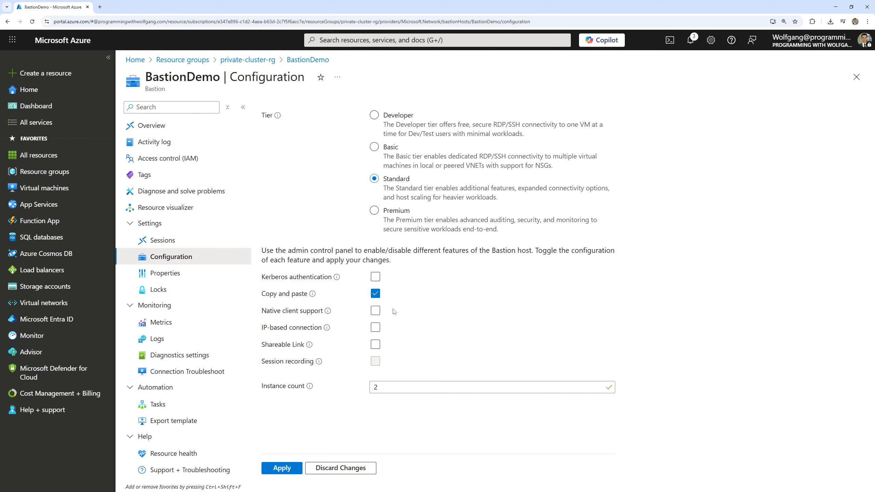